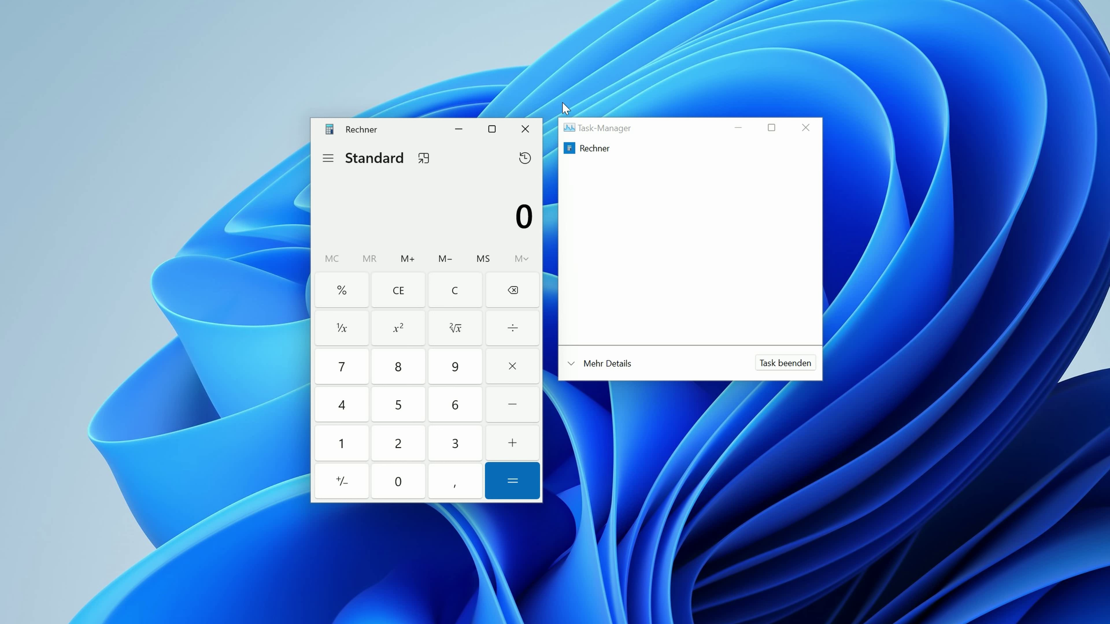
End the Rechner task in the Task Manager and close the Task Manager
left_click(594, 154)
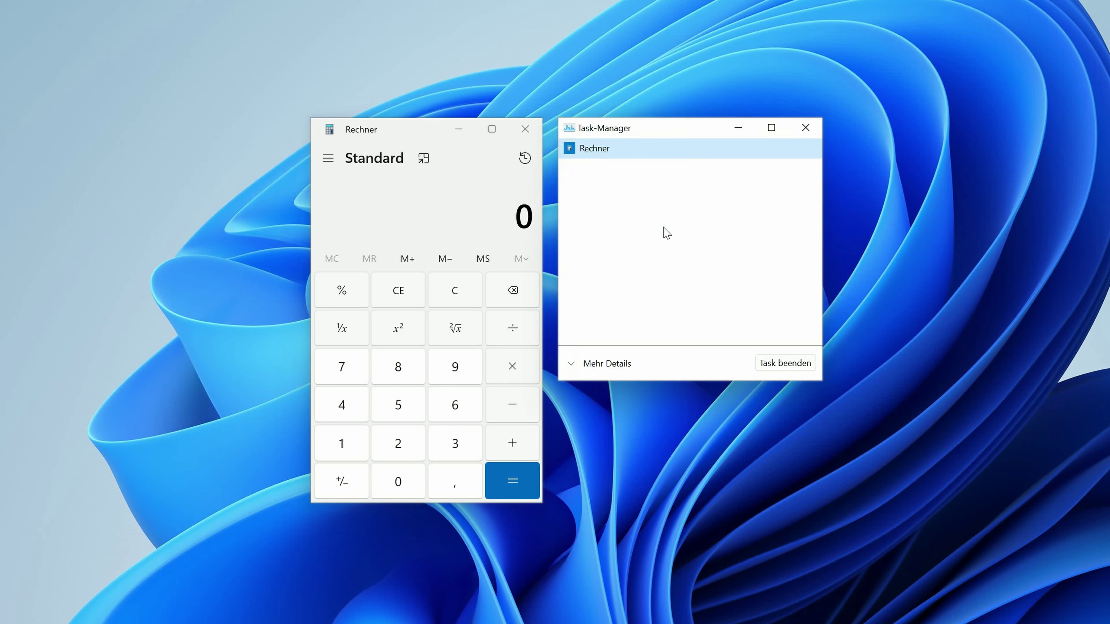
left_click(781, 363)
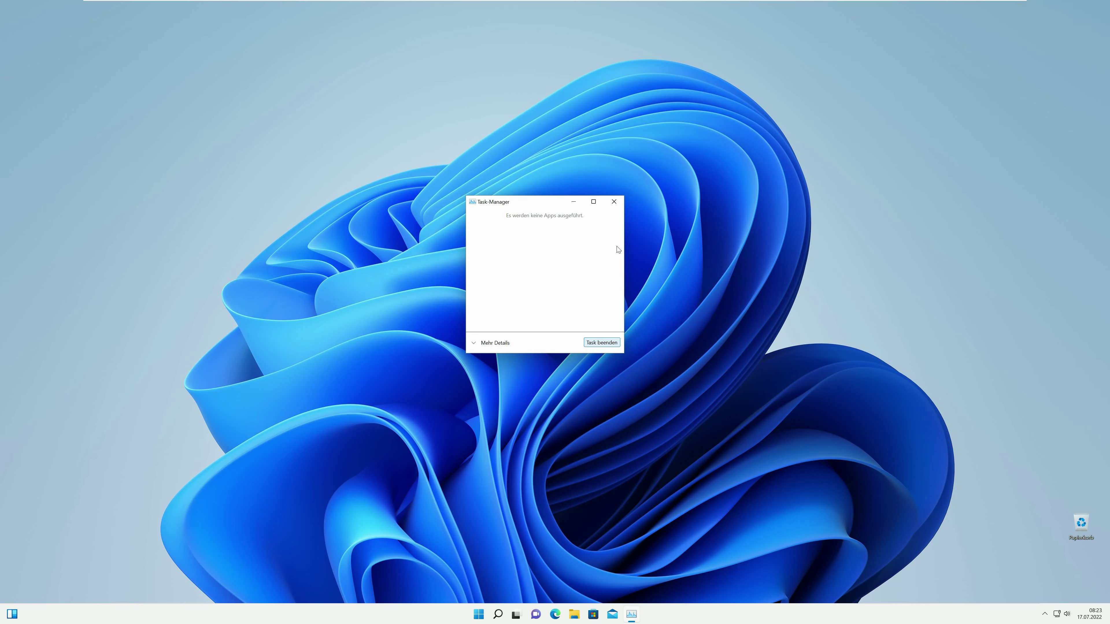
left_click(614, 202)
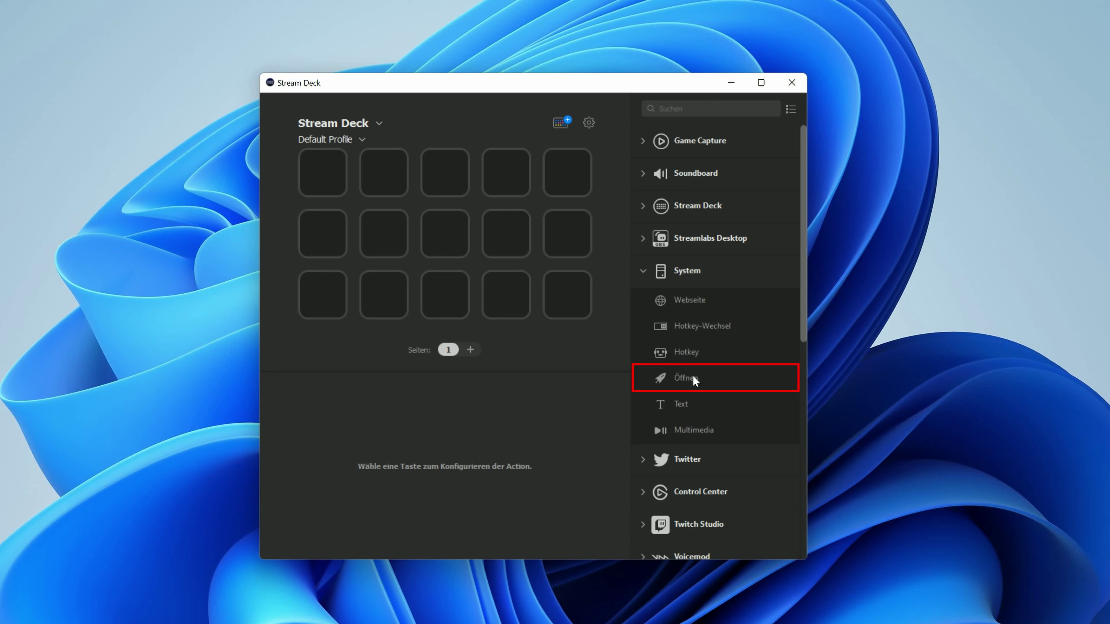
Assign the System action Öffnen to the first key of the Stream Deck's Default Profile
left_click_drag(693, 376, 320, 174)
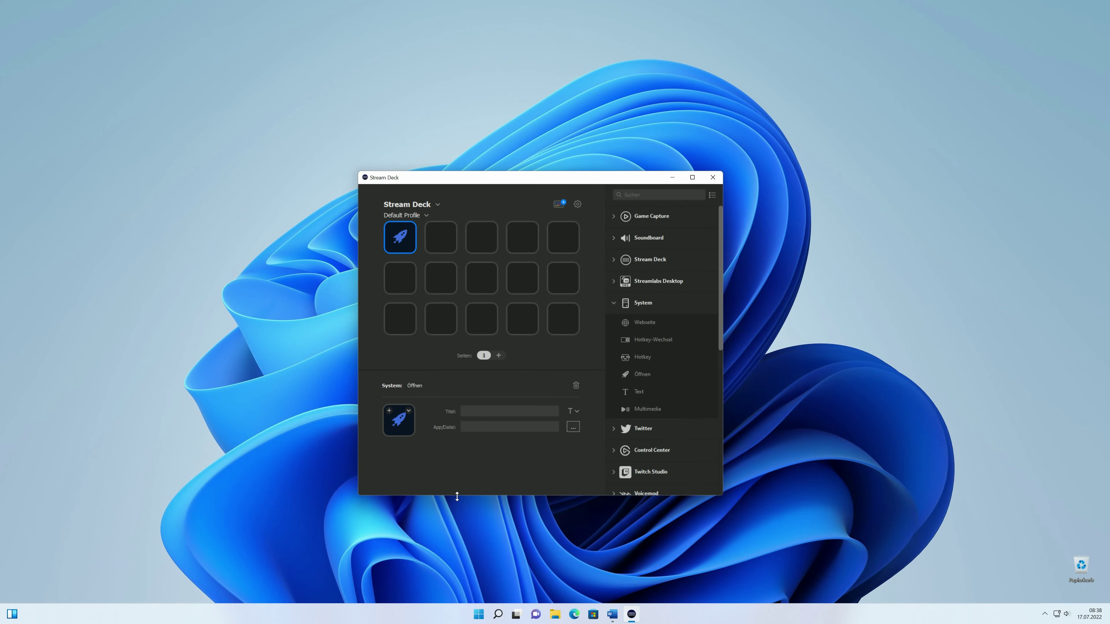
Find and launch the Windows Editor app, and move its window aside so the Stream Deck keys stay visible
left_click(479, 614)
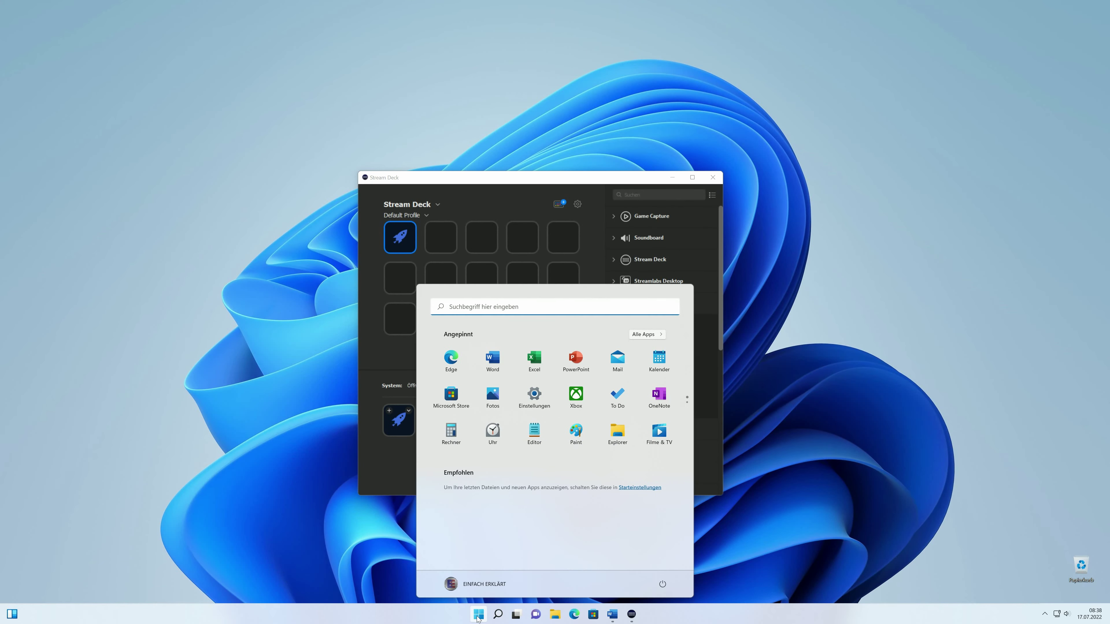
type("edit")
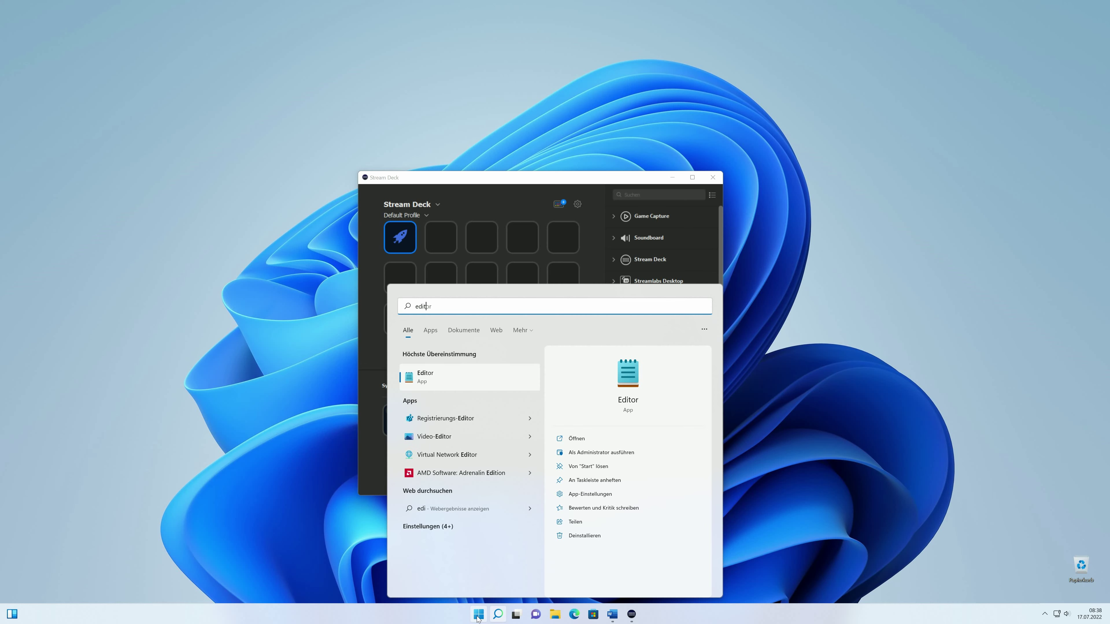
left_click(574, 438)
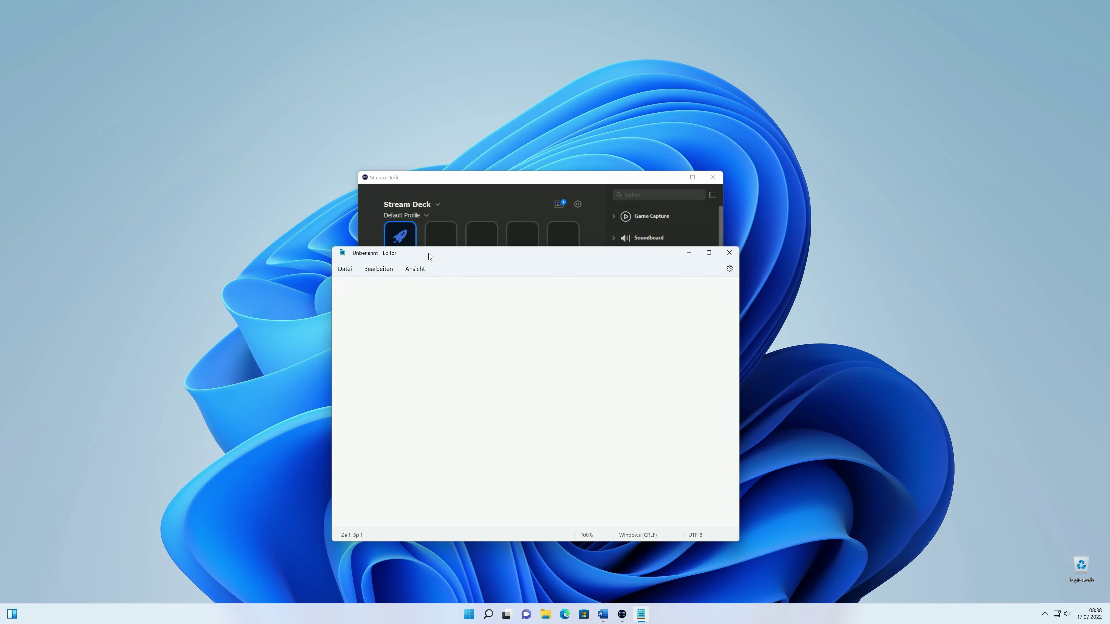
left_click_drag(429, 254, 731, 210)
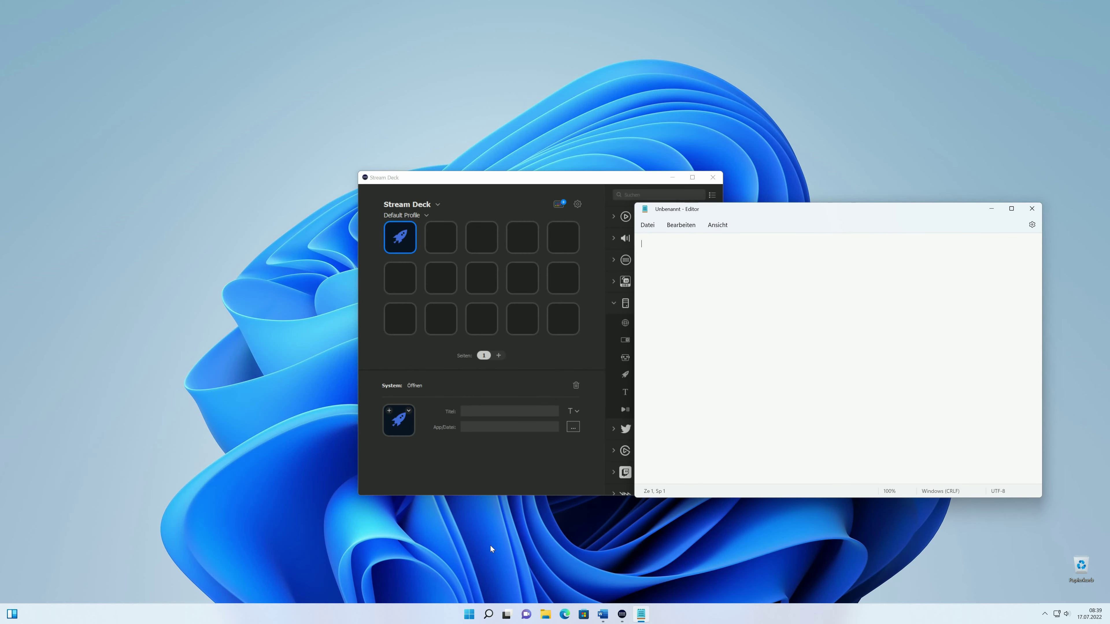
Open the Task Manager and switch it to the Details list of running processes
right_click(469, 615)
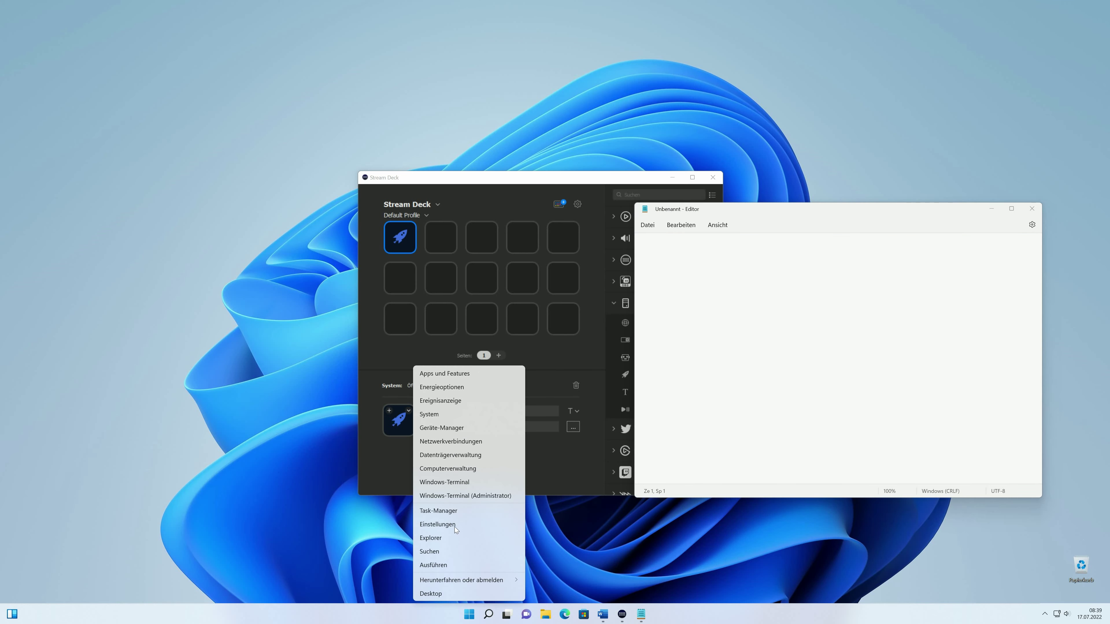
left_click(454, 513)
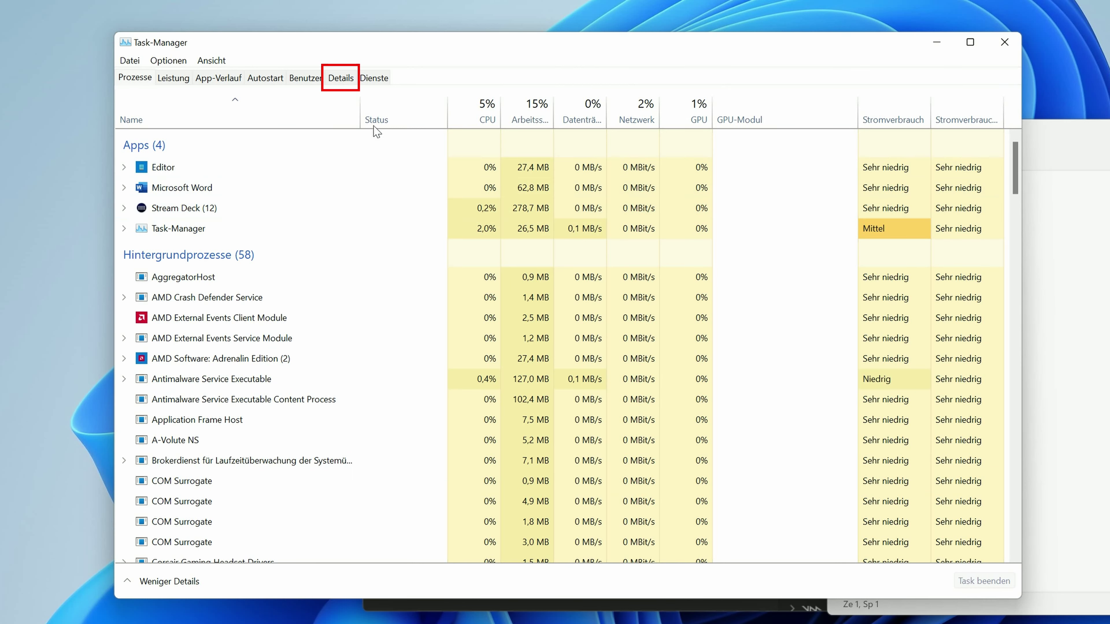
left_click(344, 79)
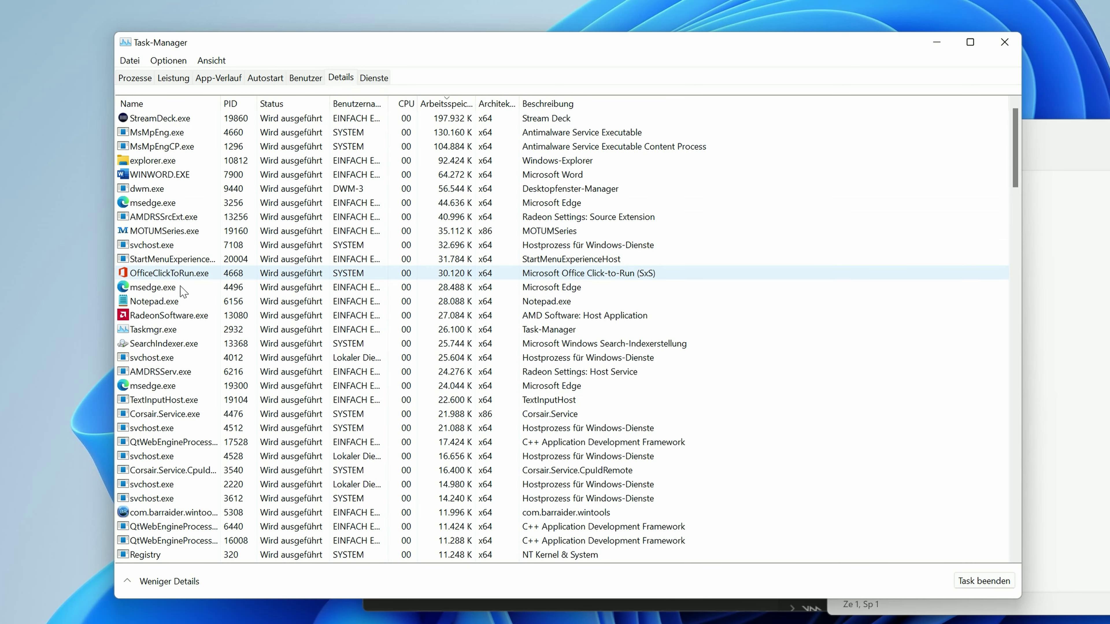
End the Notepad.exe process, confirm ending it, and close the Task Manager
left_click(157, 305)
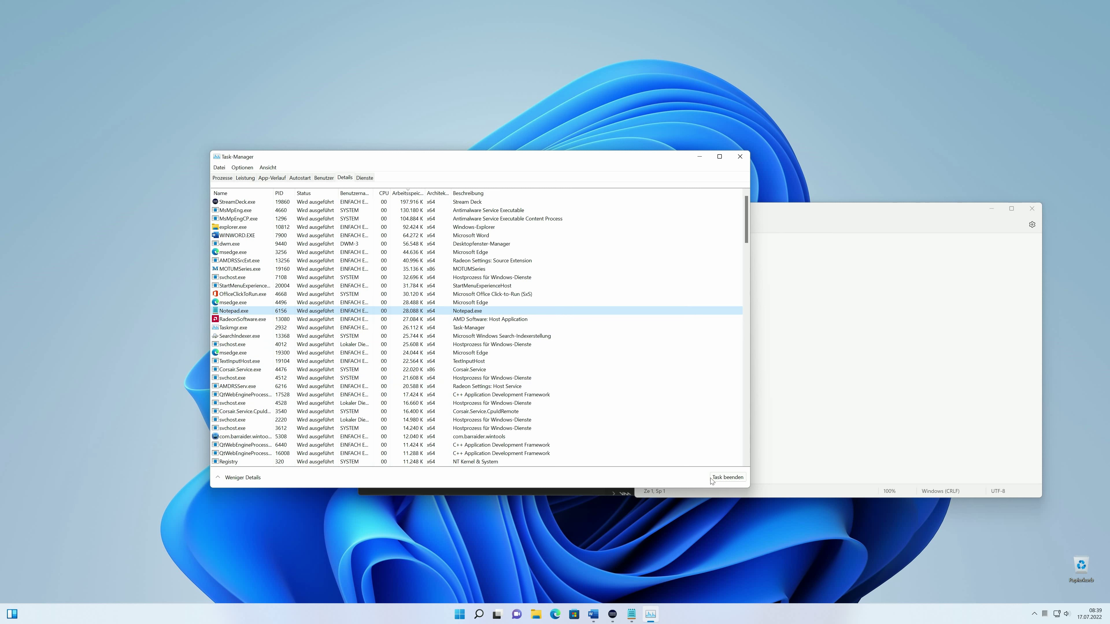
left_click(723, 481)
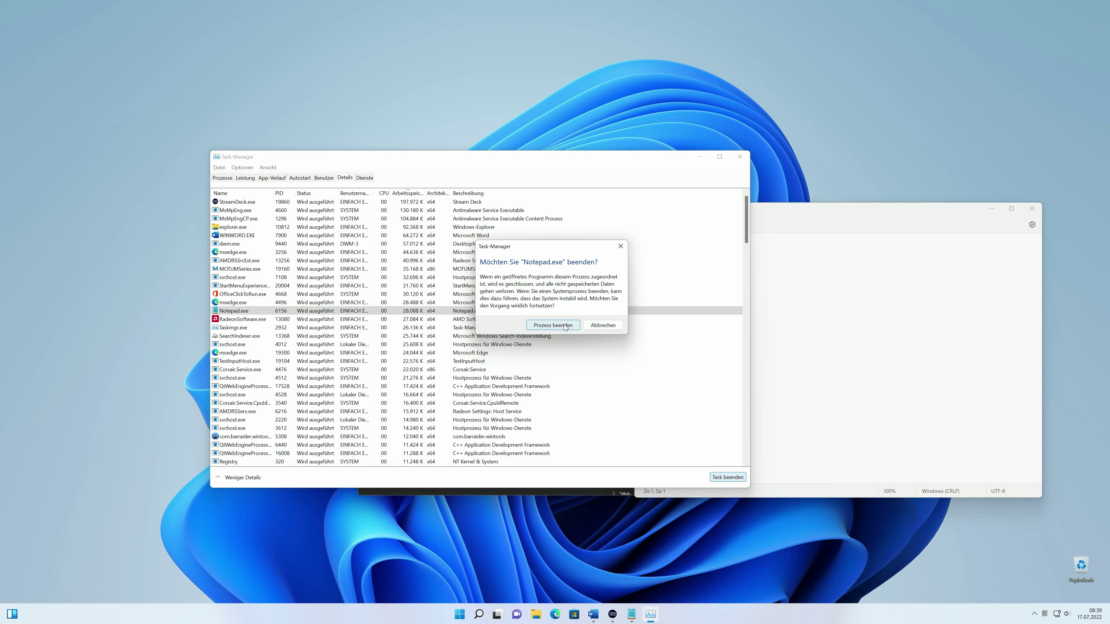
left_click(554, 325)
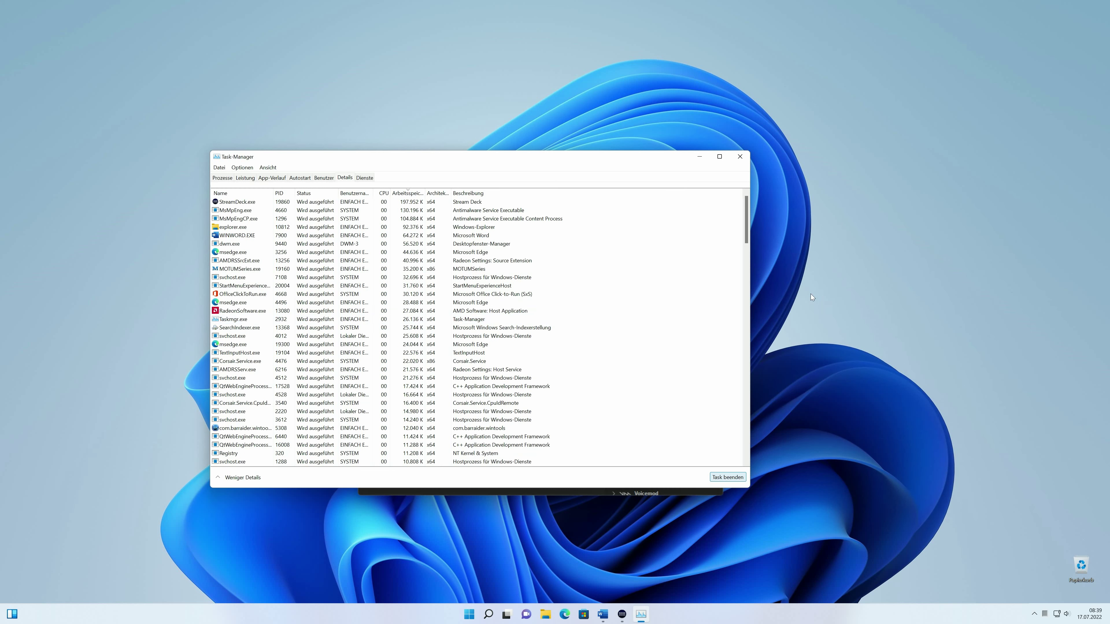
left_click(741, 157)
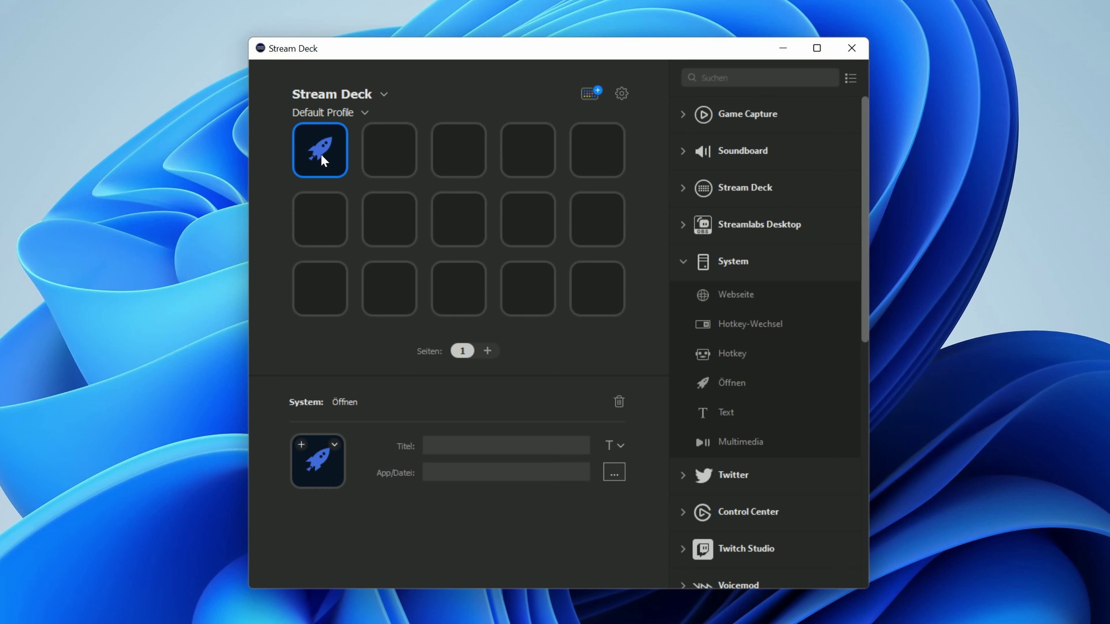
Set the Öffnen action's App/Datei value to the command "taskkill -IM notepad.exe -F -T"
left_click(464, 473)
type("taskkill -IM notepad.exe -F -T")
Give the key the white octagon icon with an X from the Material Icons set, and close the icon collection
left_click(335, 446)
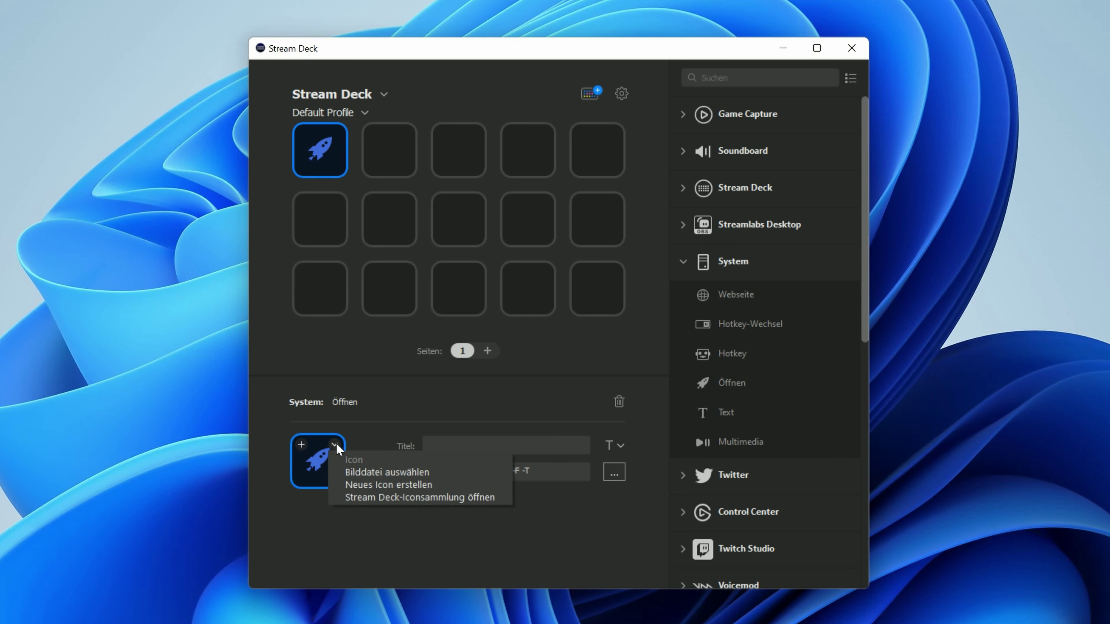
left_click(384, 497)
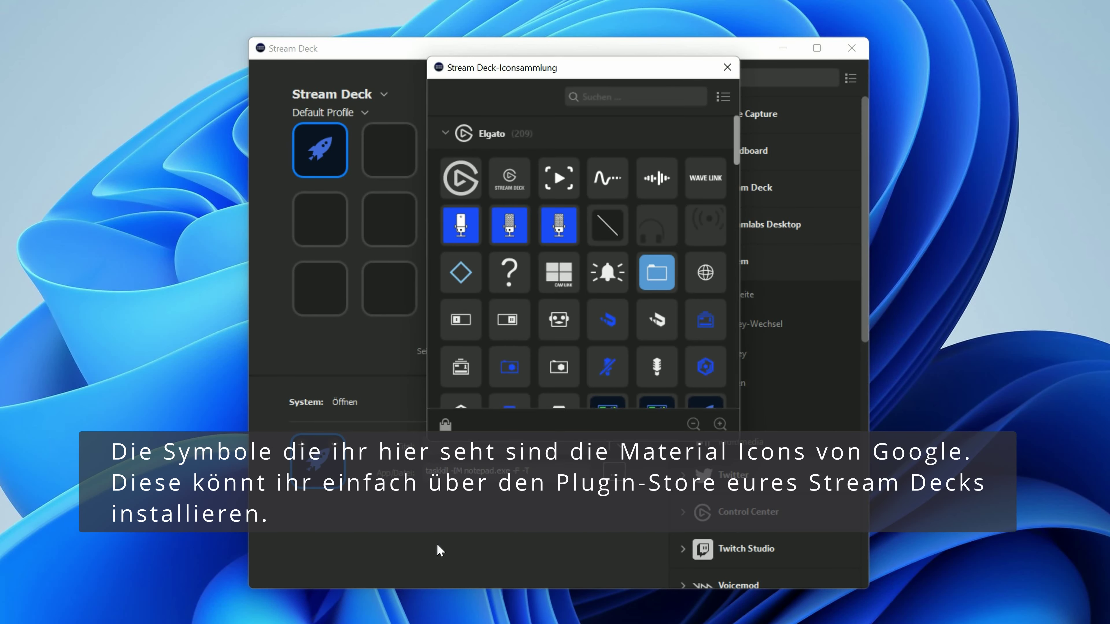
left_click(446, 133)
left_click(445, 165)
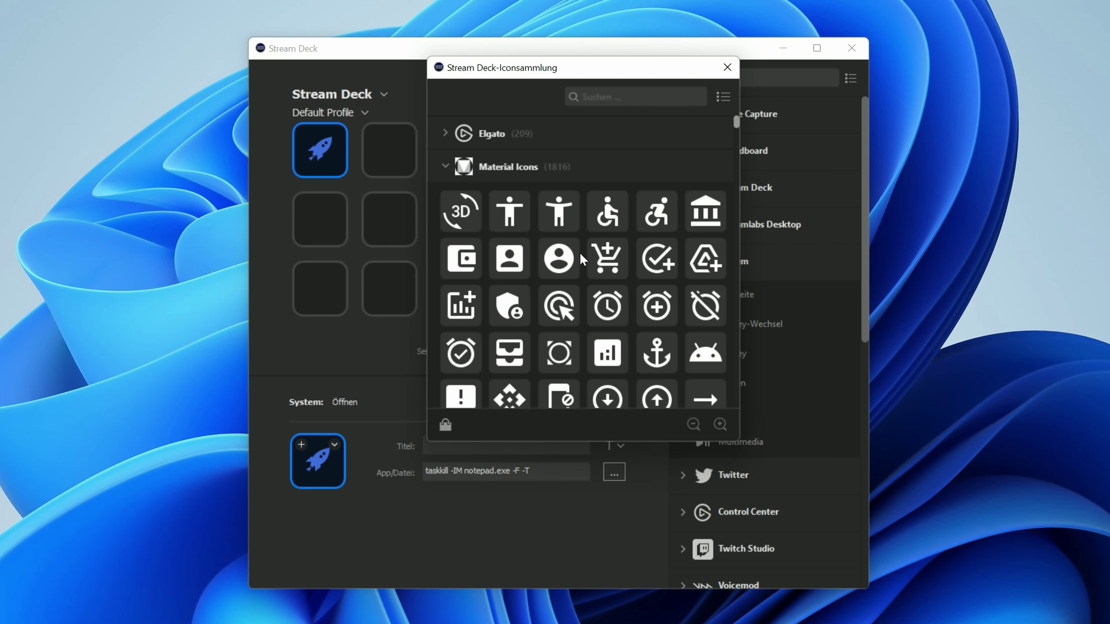
scroll(579, 257, "down", 3)
scroll(579, 262, "down", 1)
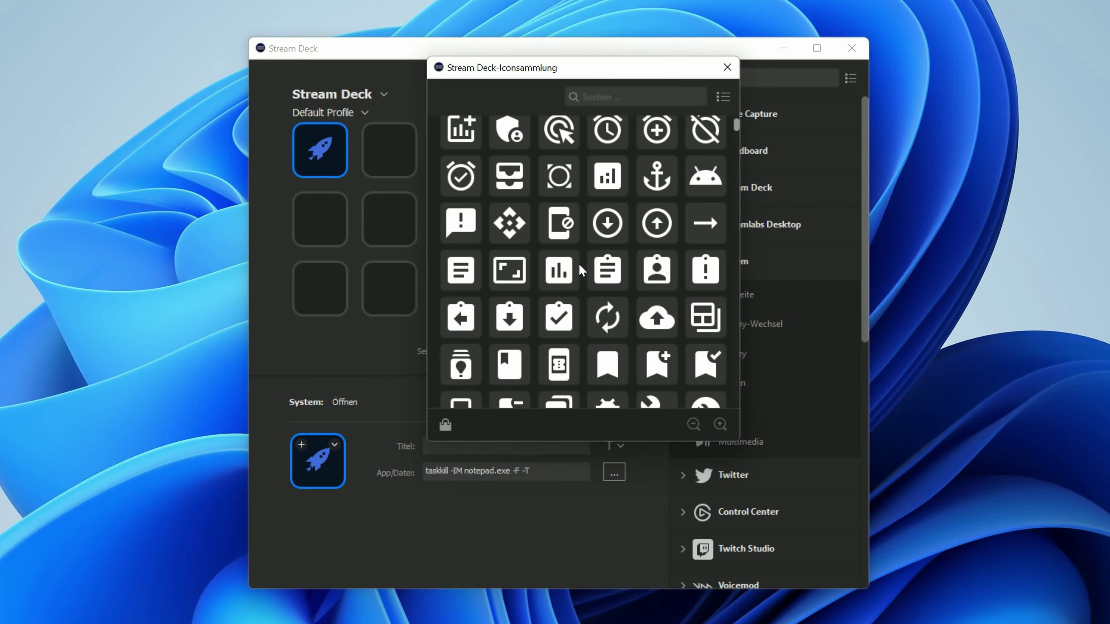
scroll(578, 263, "down", 3)
scroll(579, 262, "down", 3)
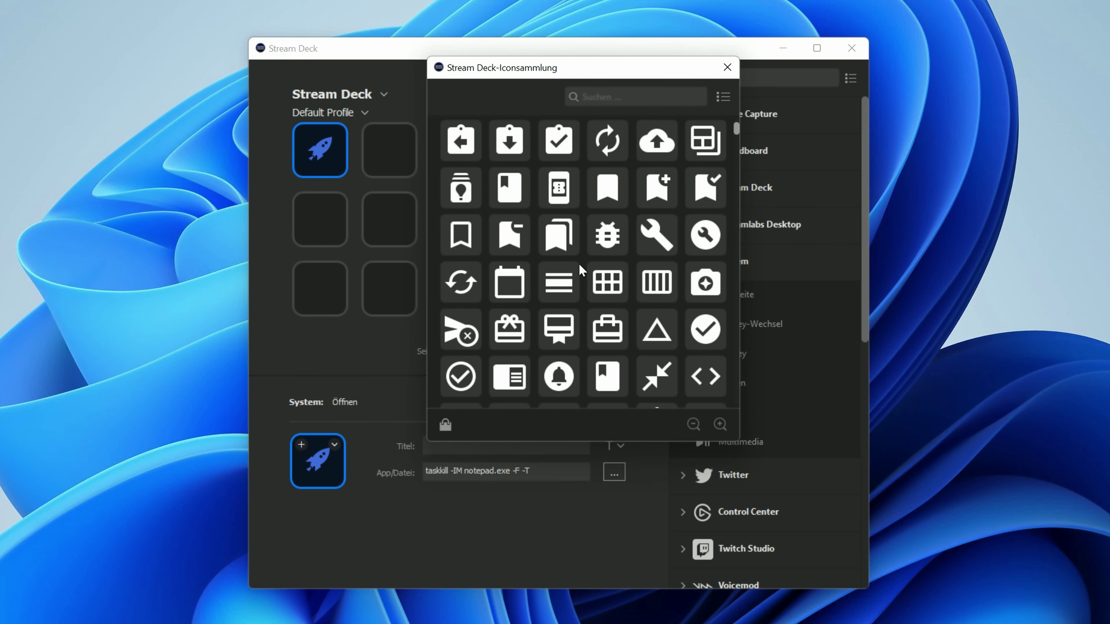
scroll(578, 263, "down", 1)
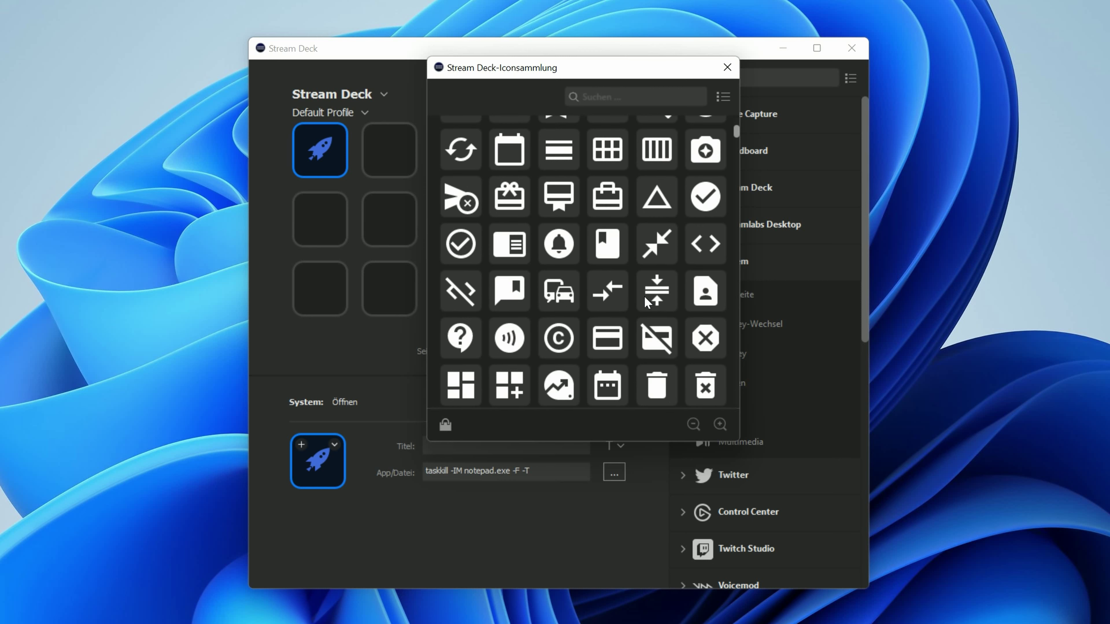
left_click(704, 340)
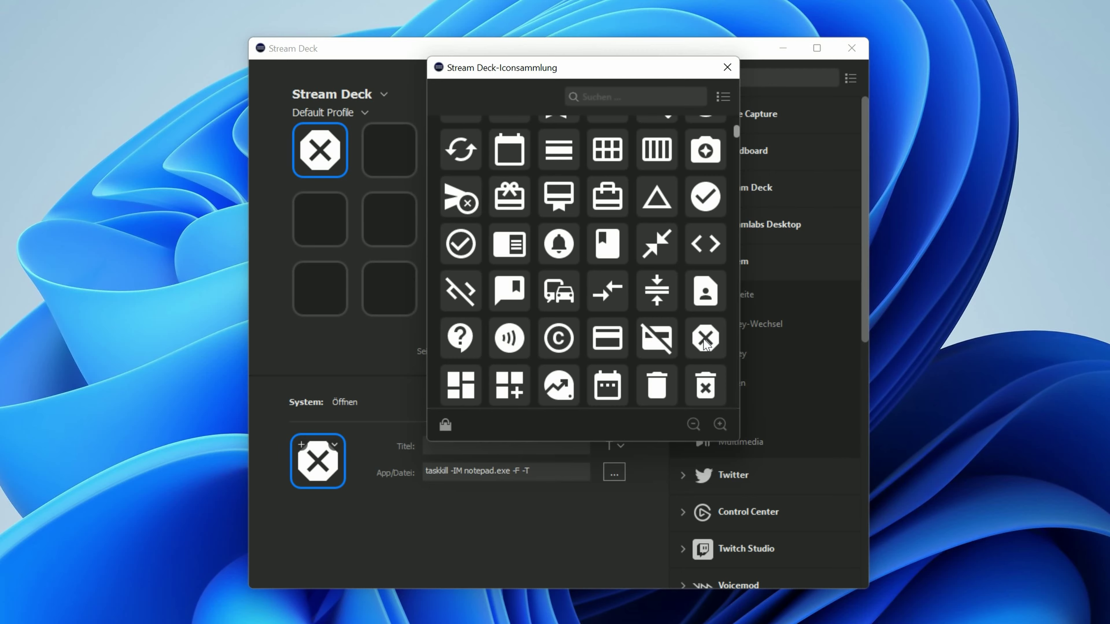
left_click(727, 68)
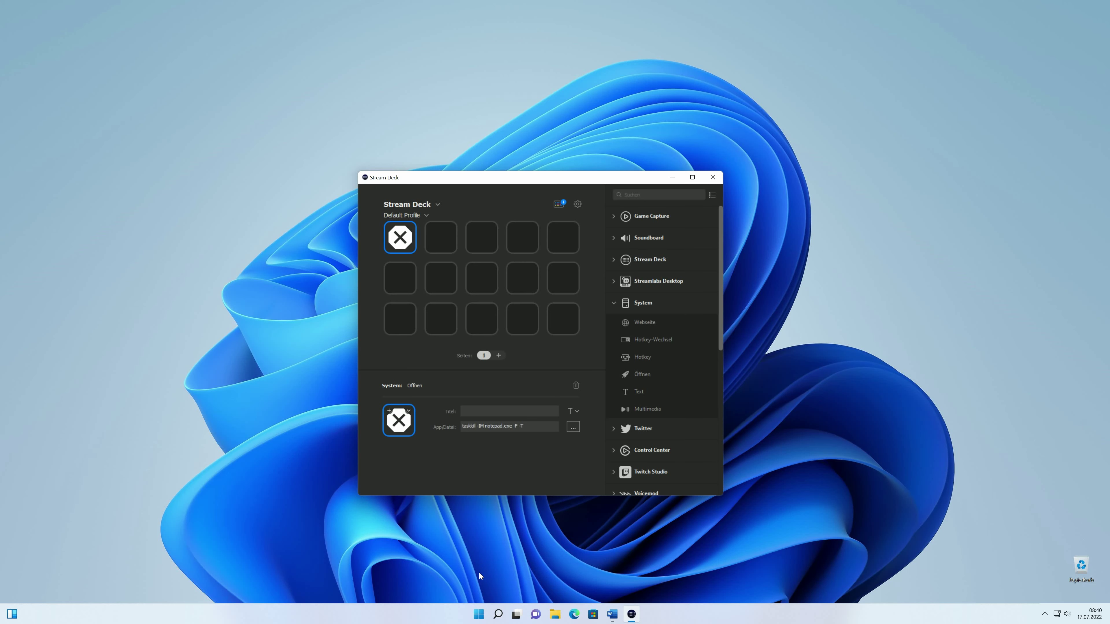
Launch the Editor app to test the new key, and move its window clear of the Stream Deck keys
left_click(479, 614)
type("edit")
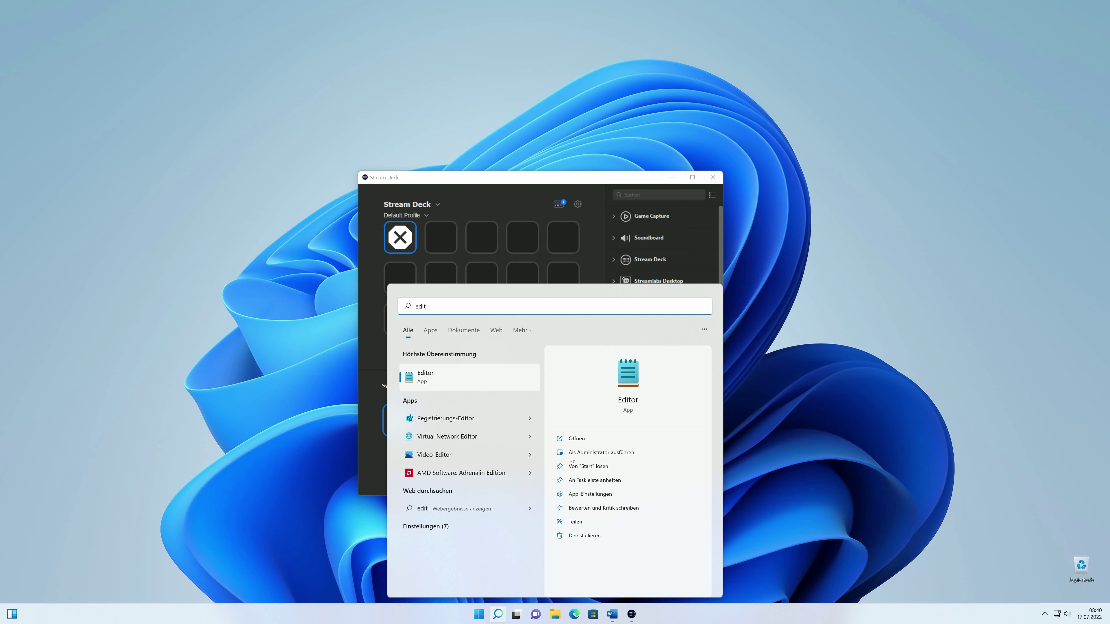
left_click(574, 439)
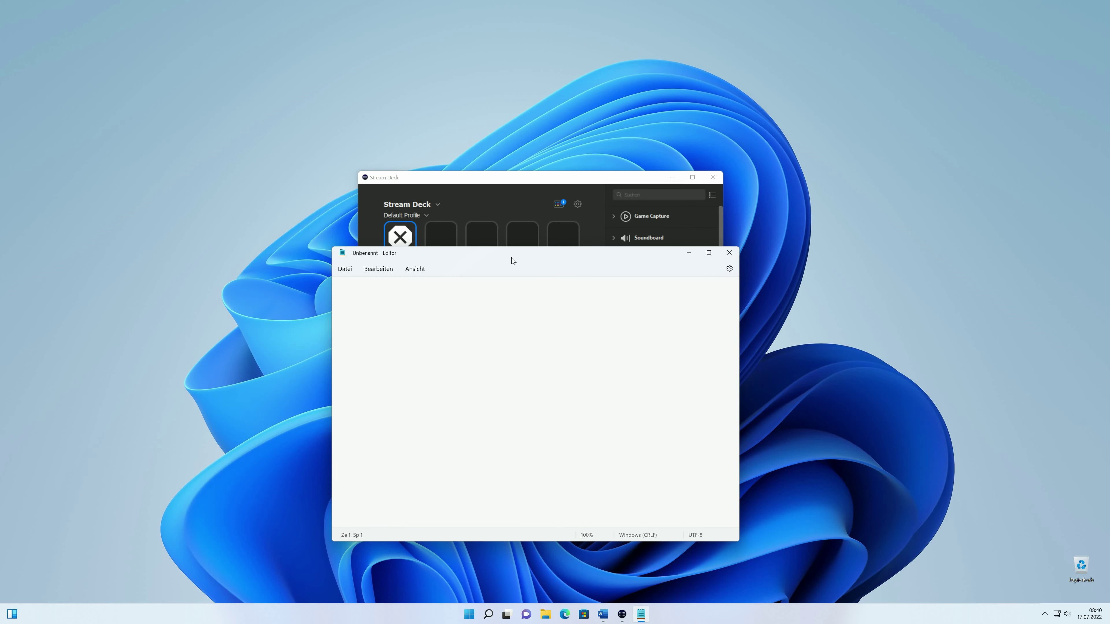
left_click_drag(487, 255, 752, 218)
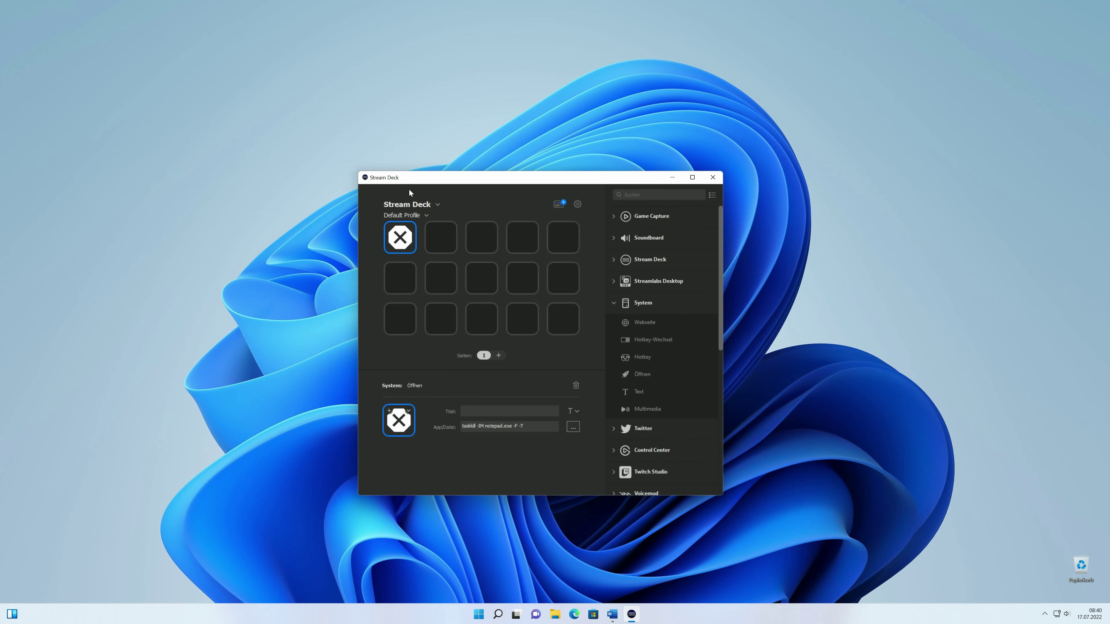
Launch the Editor app once more for another test of the taskkill key
left_click(478, 615)
type("edit")
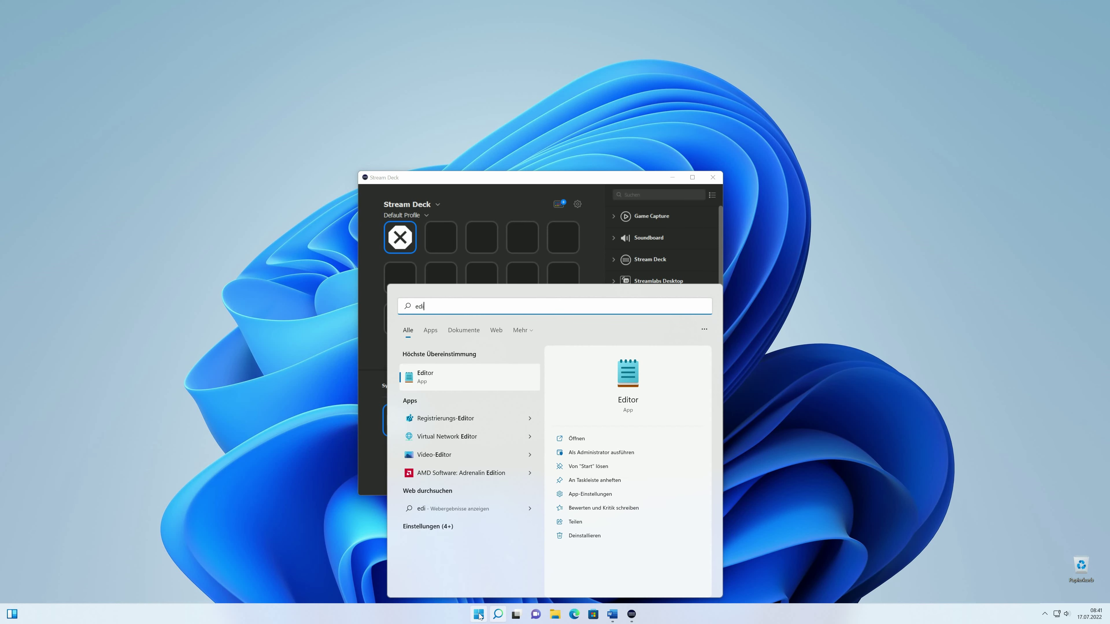
left_click(576, 439)
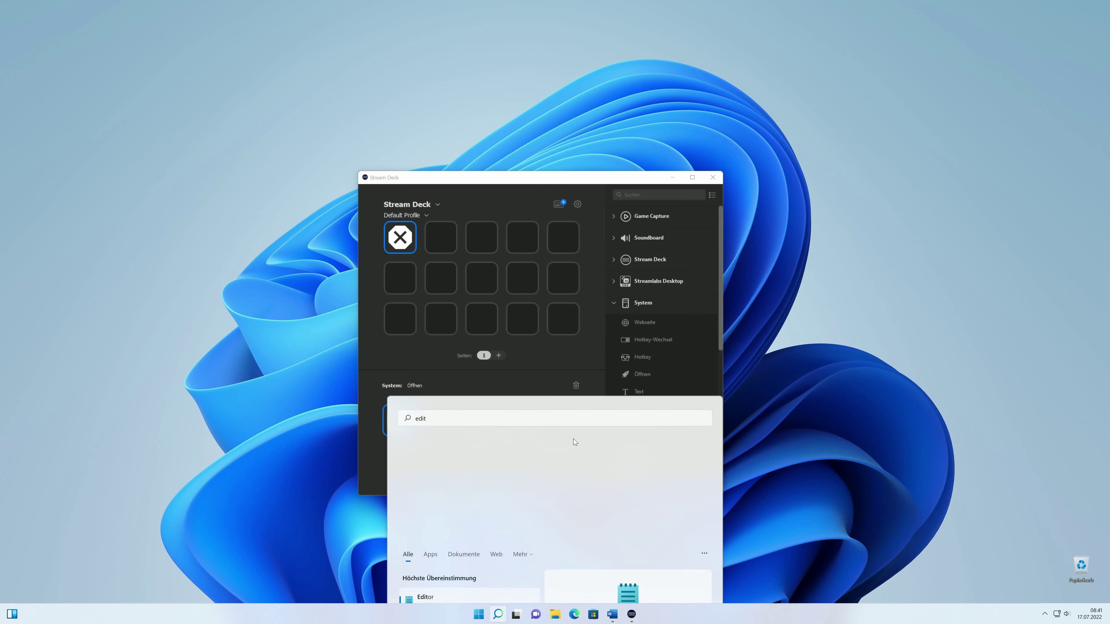